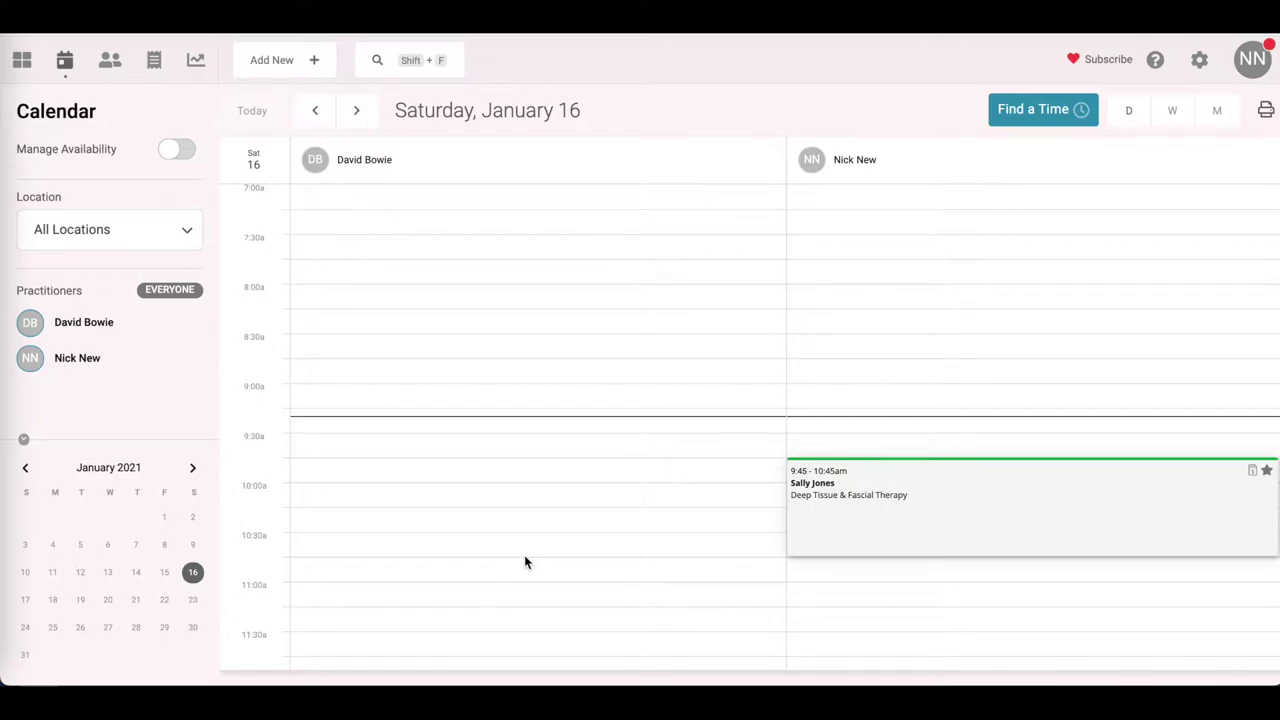
Open the primary Blue Cross claim from the invoice of the 9:45 am Deep Tissue & Fascial Therapy appointment.
click(966, 523)
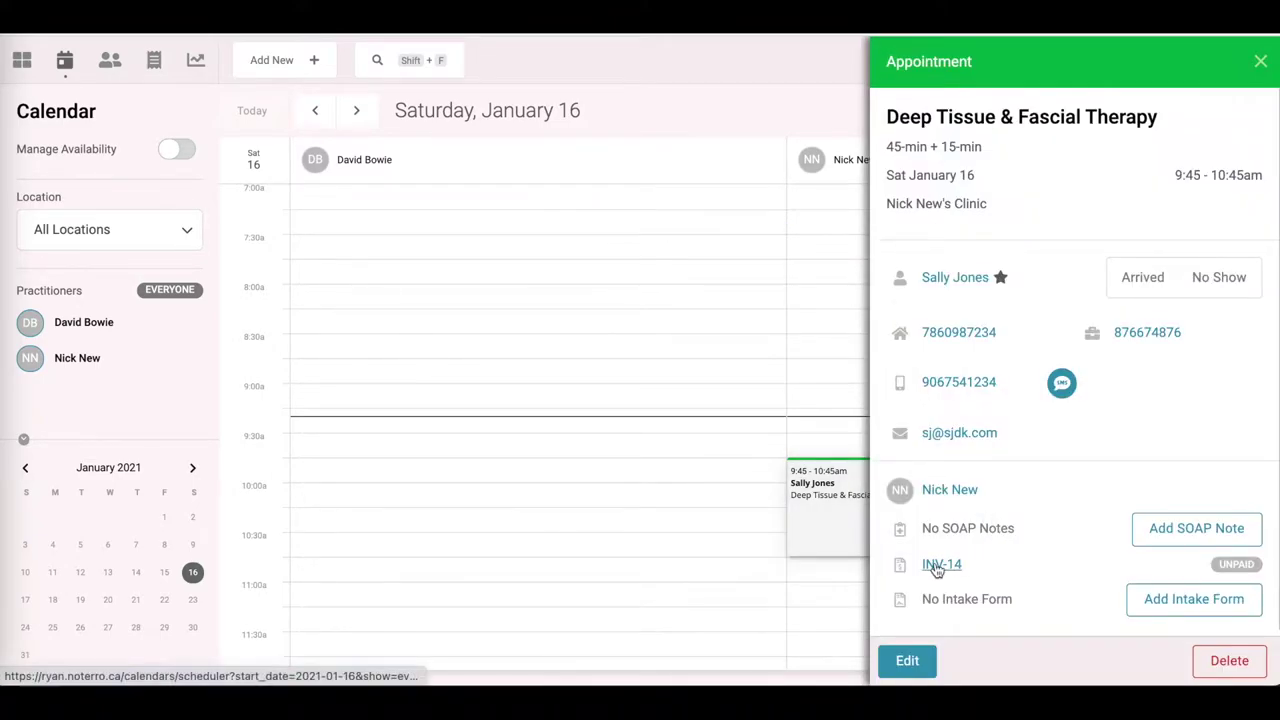
click(940, 565)
scroll(1023, 484, down, 3)
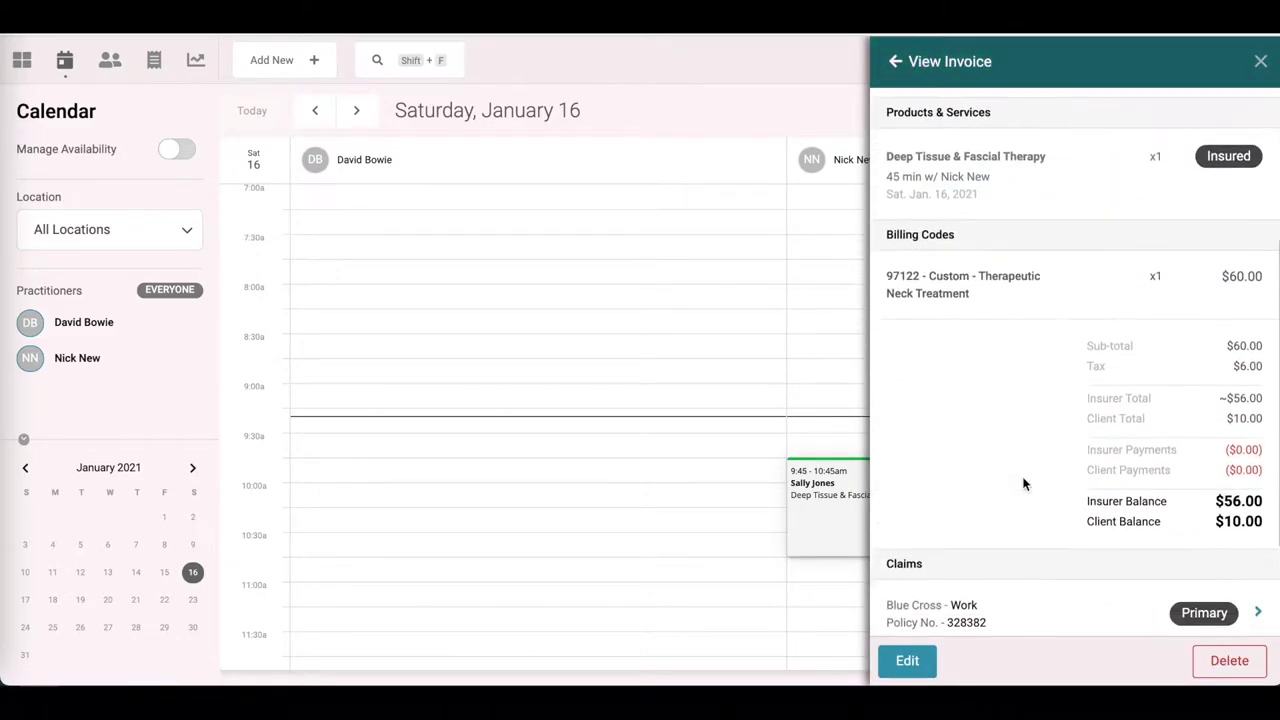
scroll(1023, 484, down, 2)
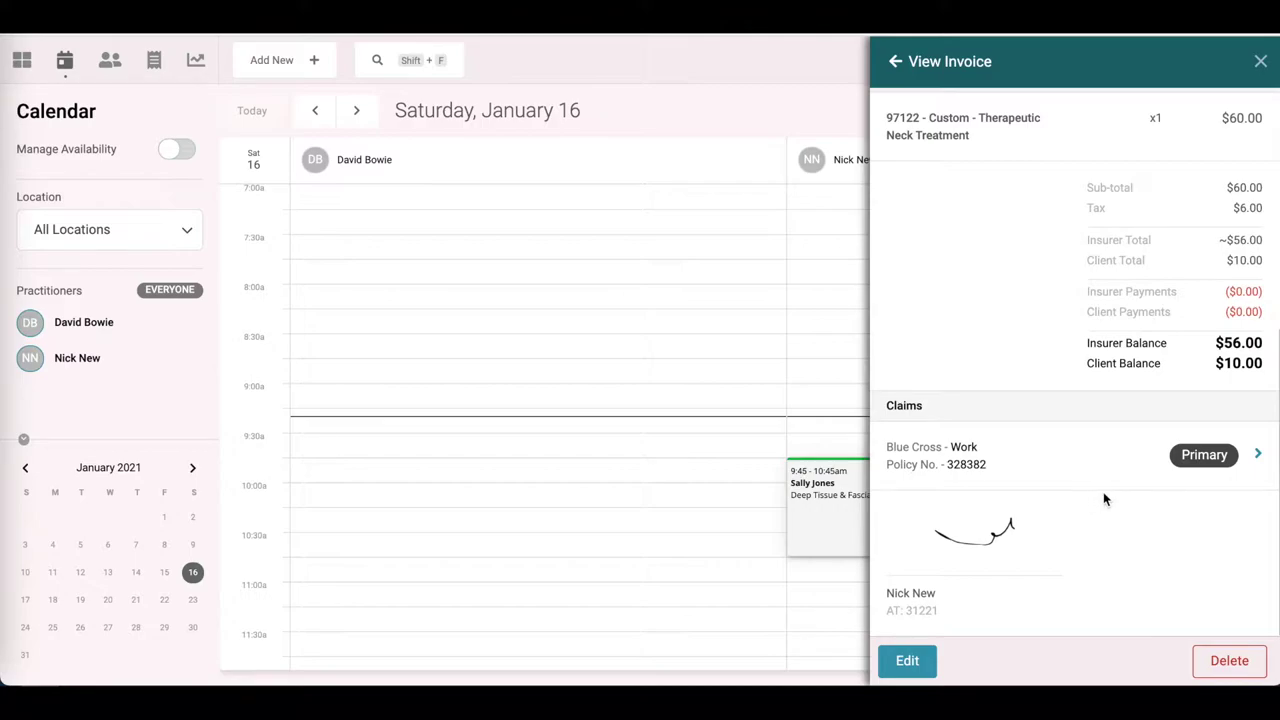
click(1256, 455)
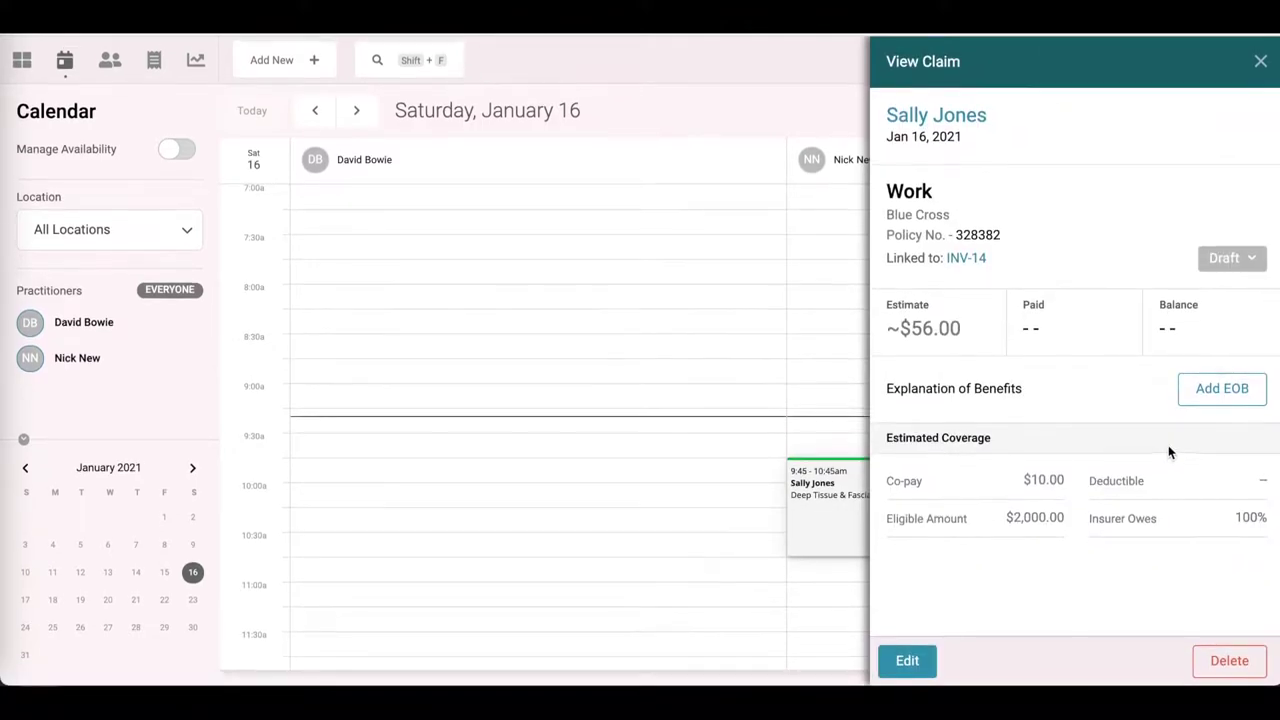
Add an explanation of benefits to the claim with $50 eligible and $50 co-insurance, saving it with the status Approved.
click(1212, 393)
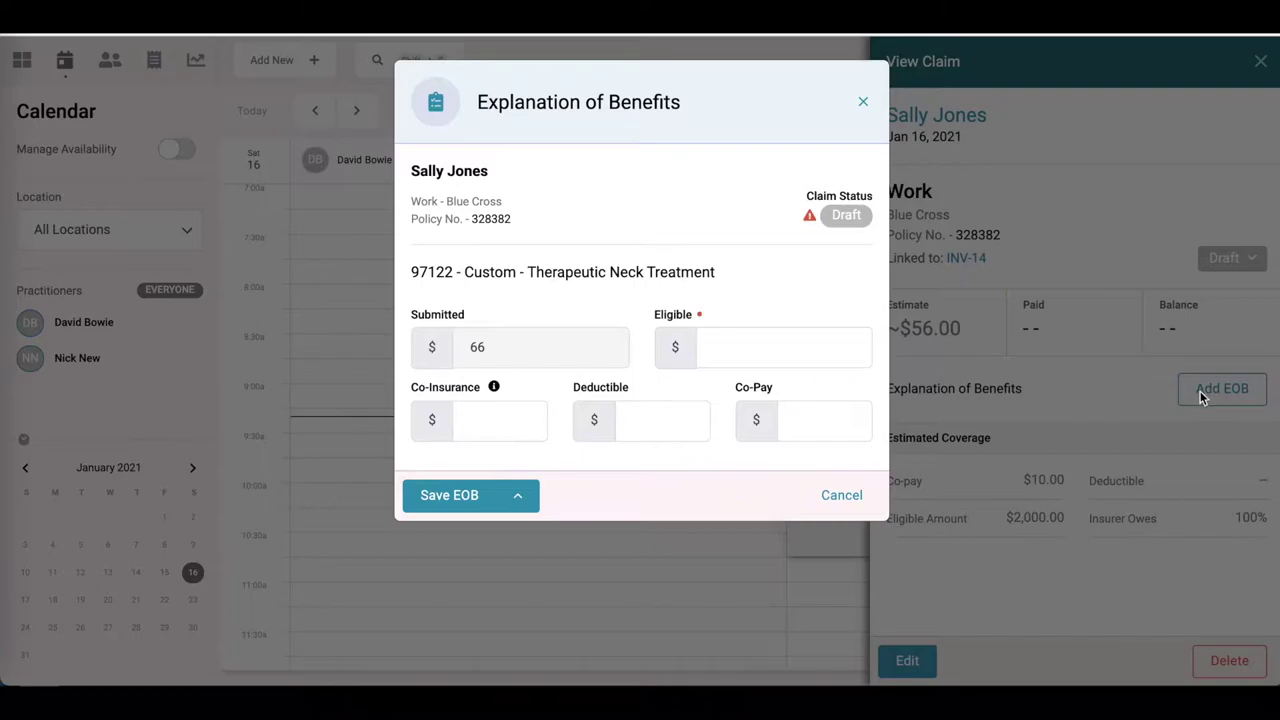
click(749, 346)
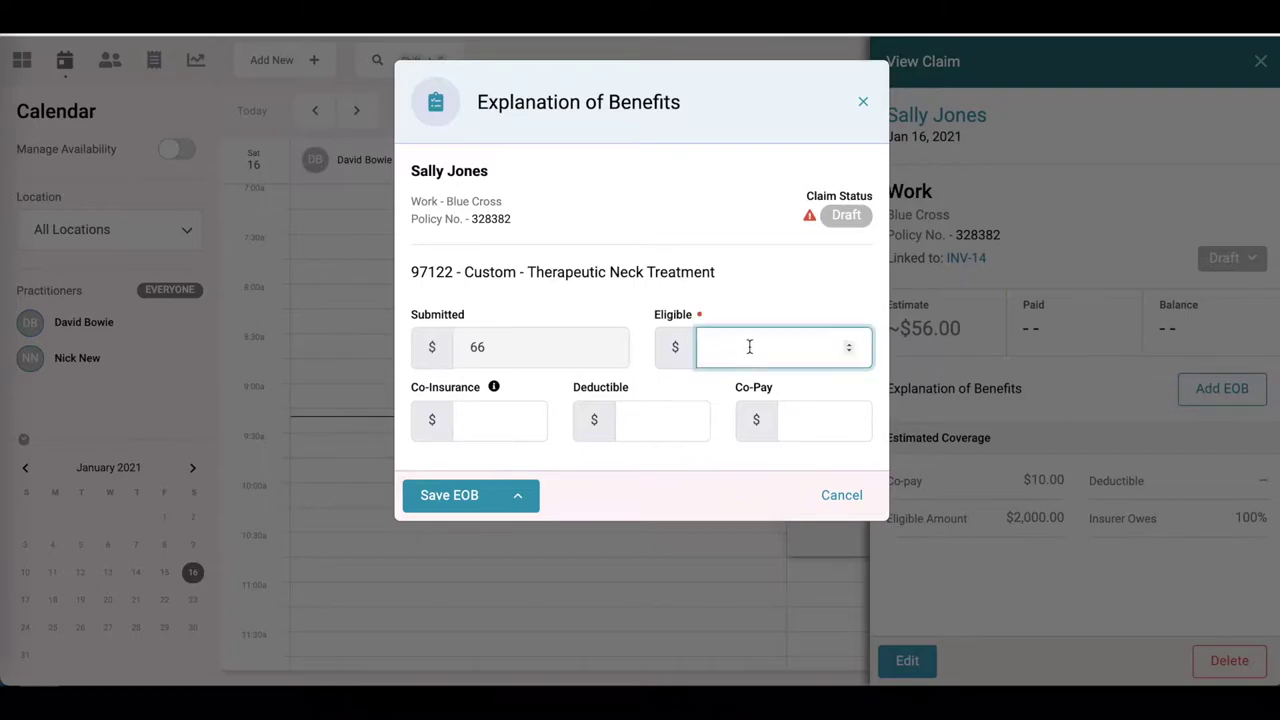
text(50)
click(496, 419)
text(50)
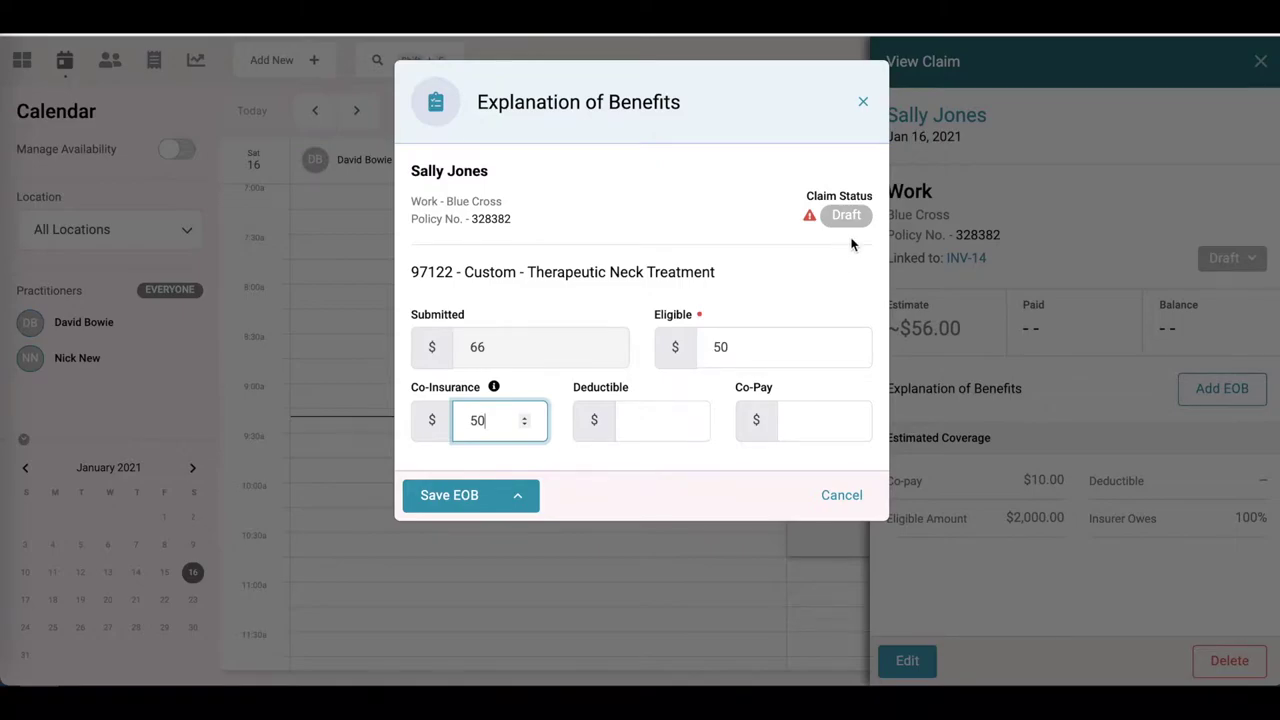
click(518, 502)
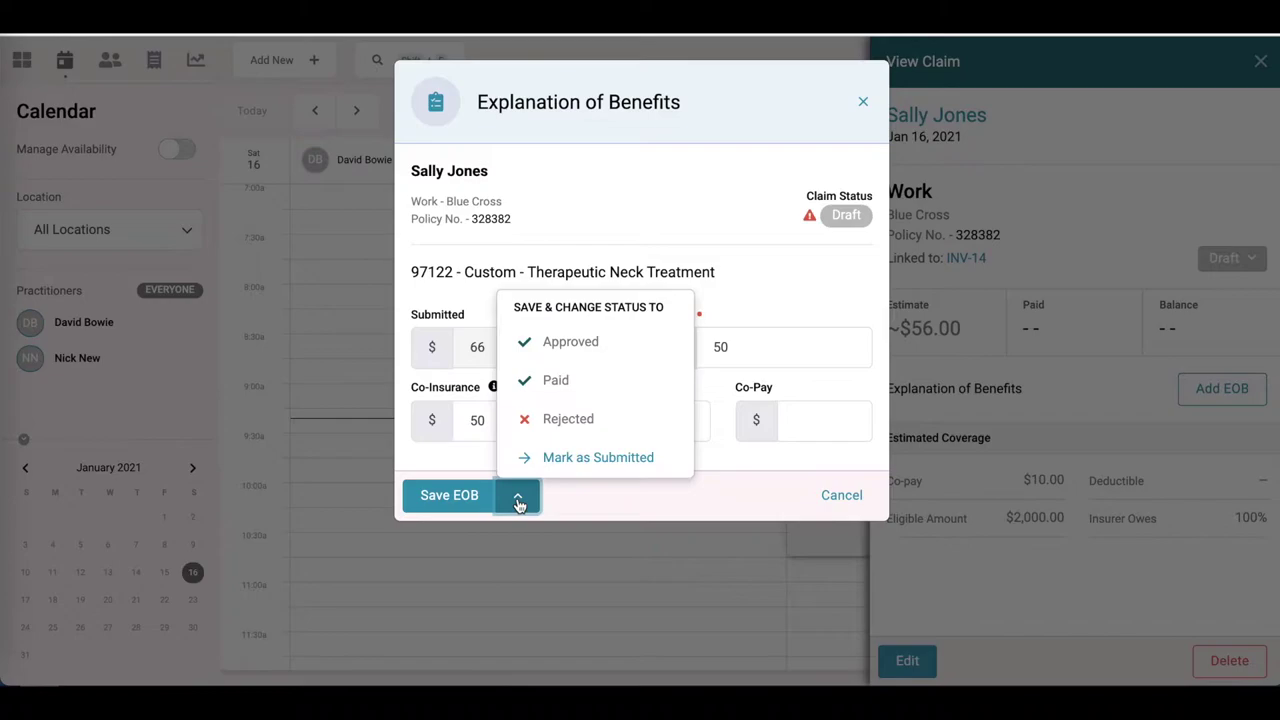
click(570, 346)
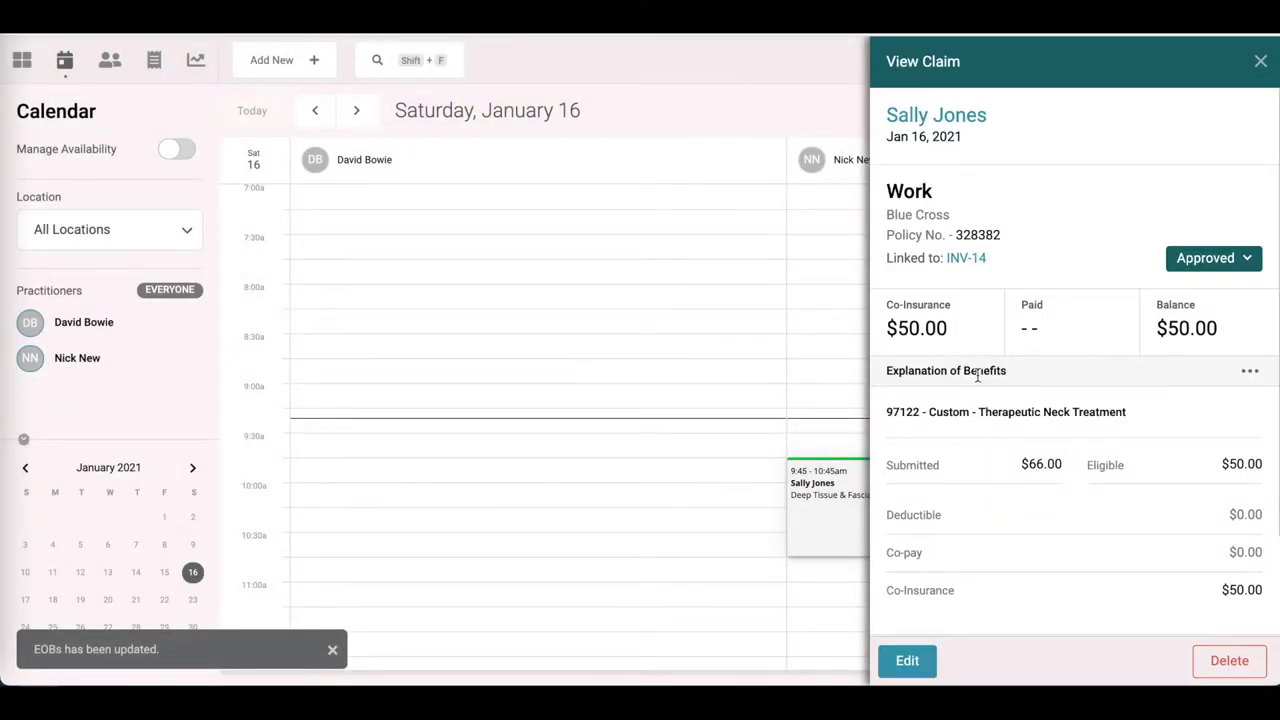
Review the claim's explanation of benefits and the insurer and client balances on its linked invoice, then close the invoice.
scroll(969, 450, down, 2)
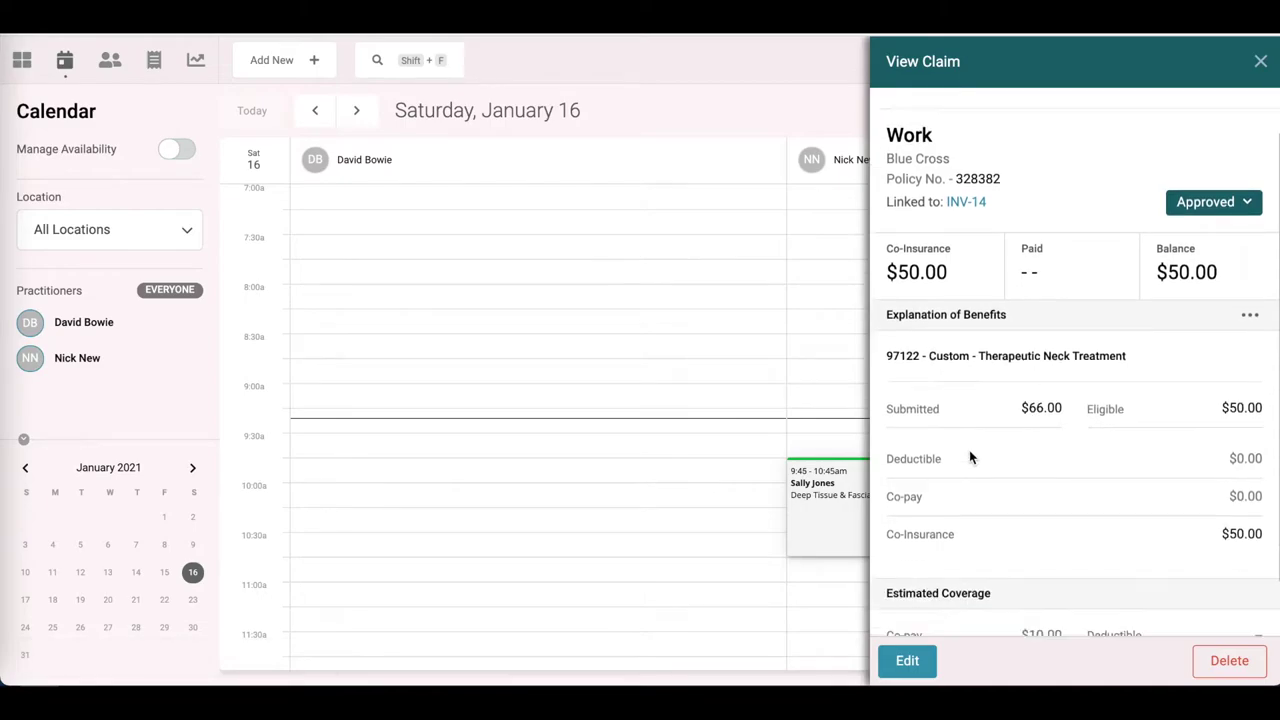
scroll(981, 485, up, 2)
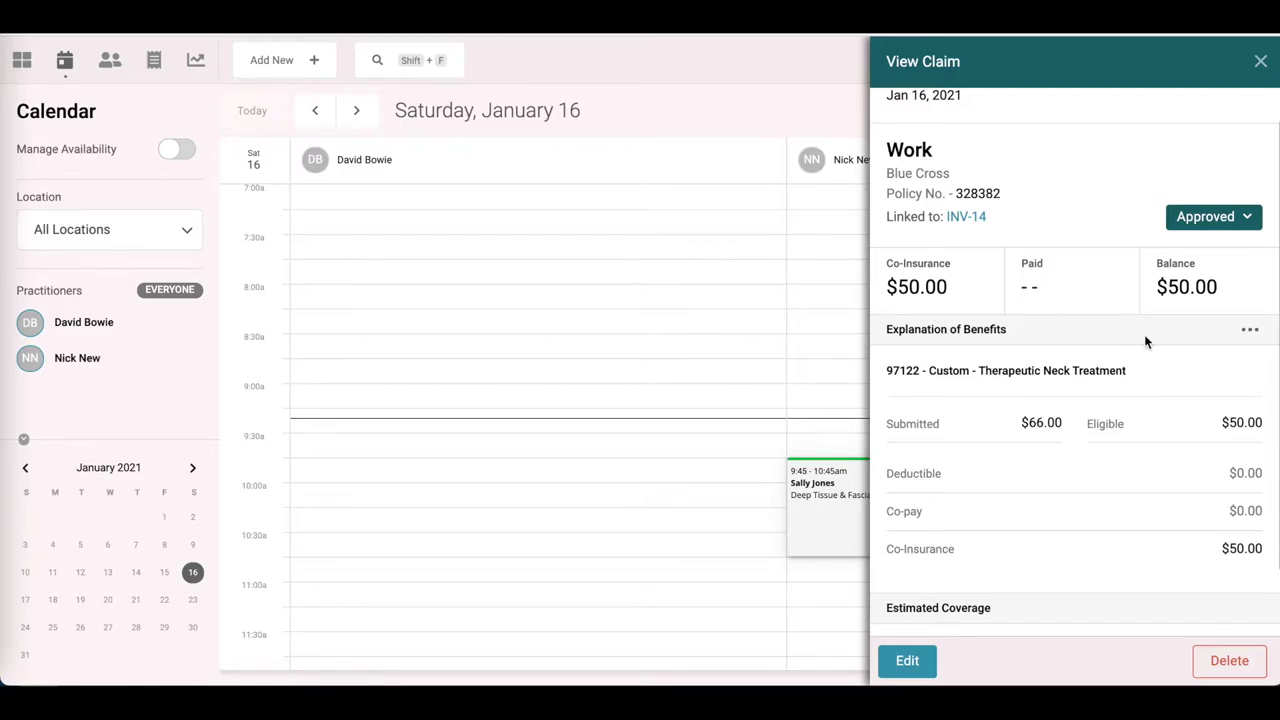
click(966, 220)
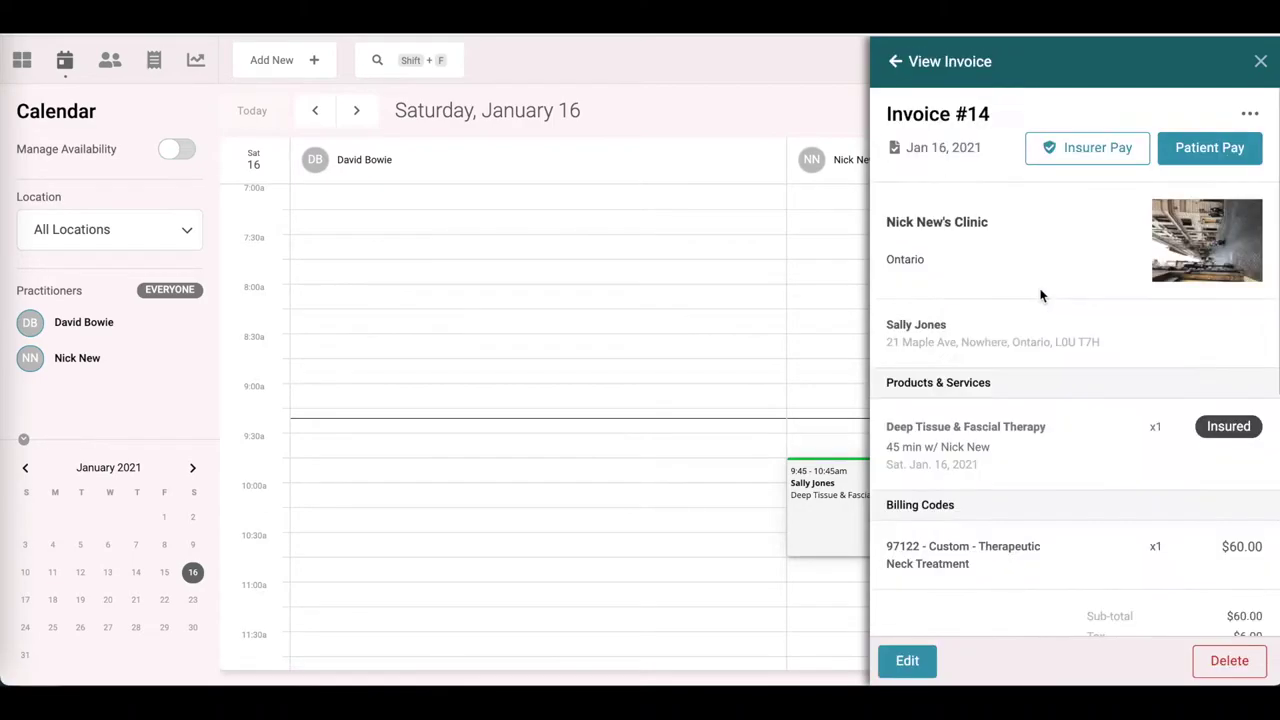
scroll(1049, 317, down, 2)
scroll(1049, 317, down, 5)
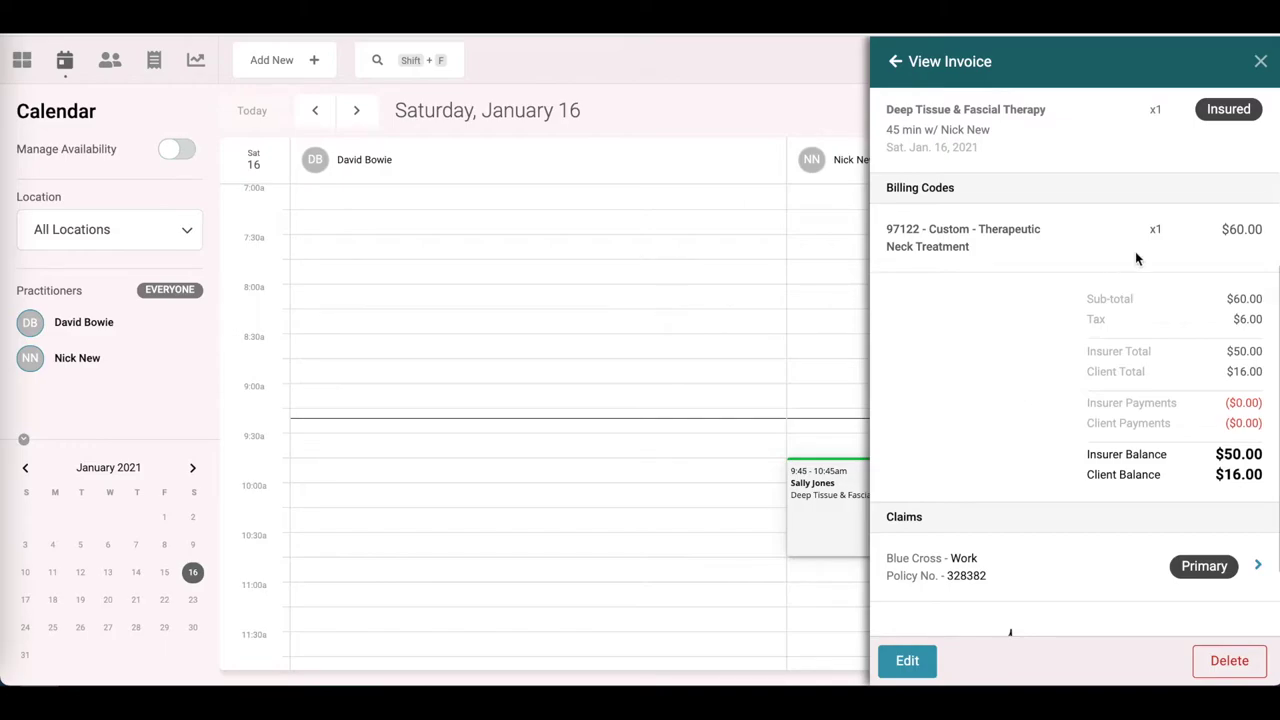
click(1262, 62)
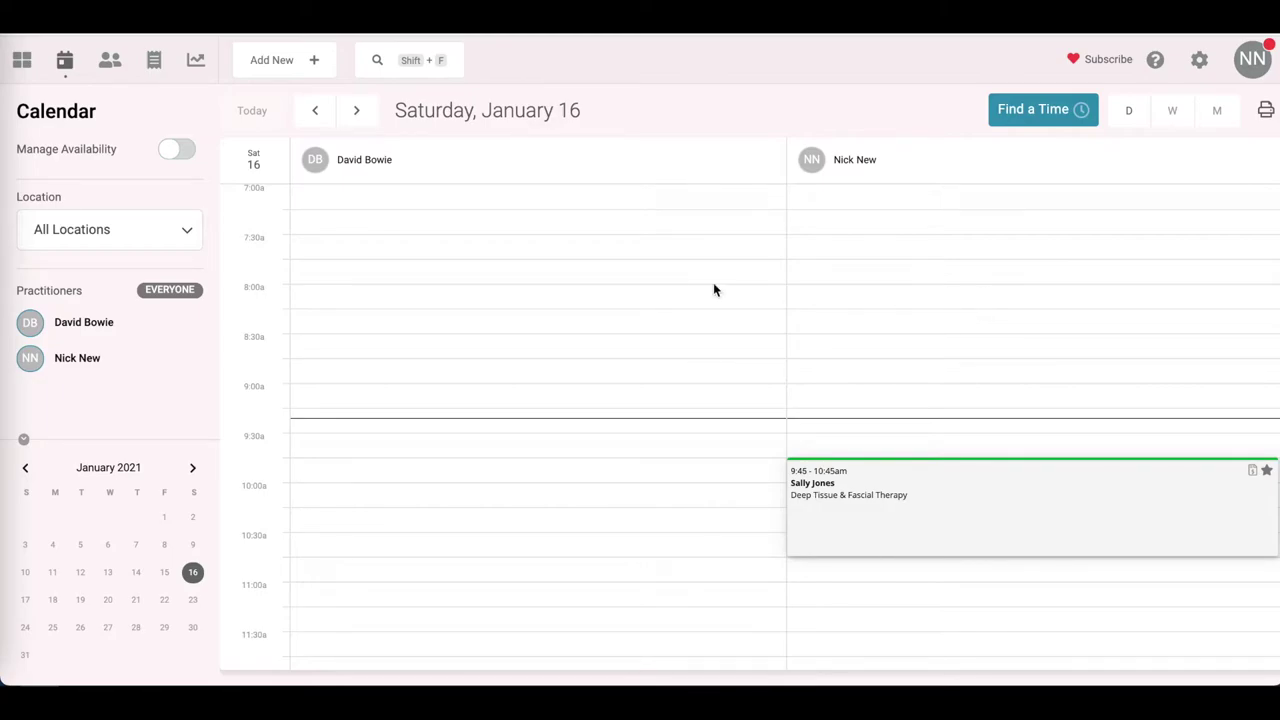
Open the billing claims list and filter it by insurer Blue Cross and status Draft.
click(155, 63)
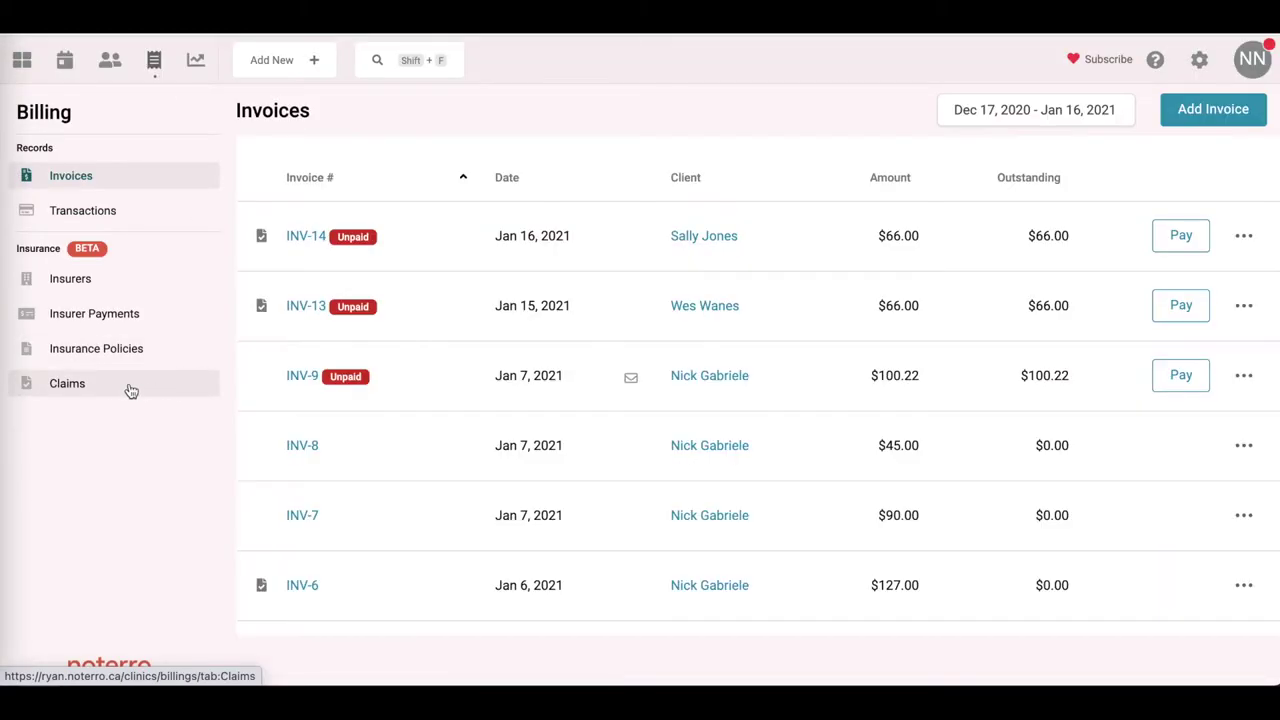
click(68, 384)
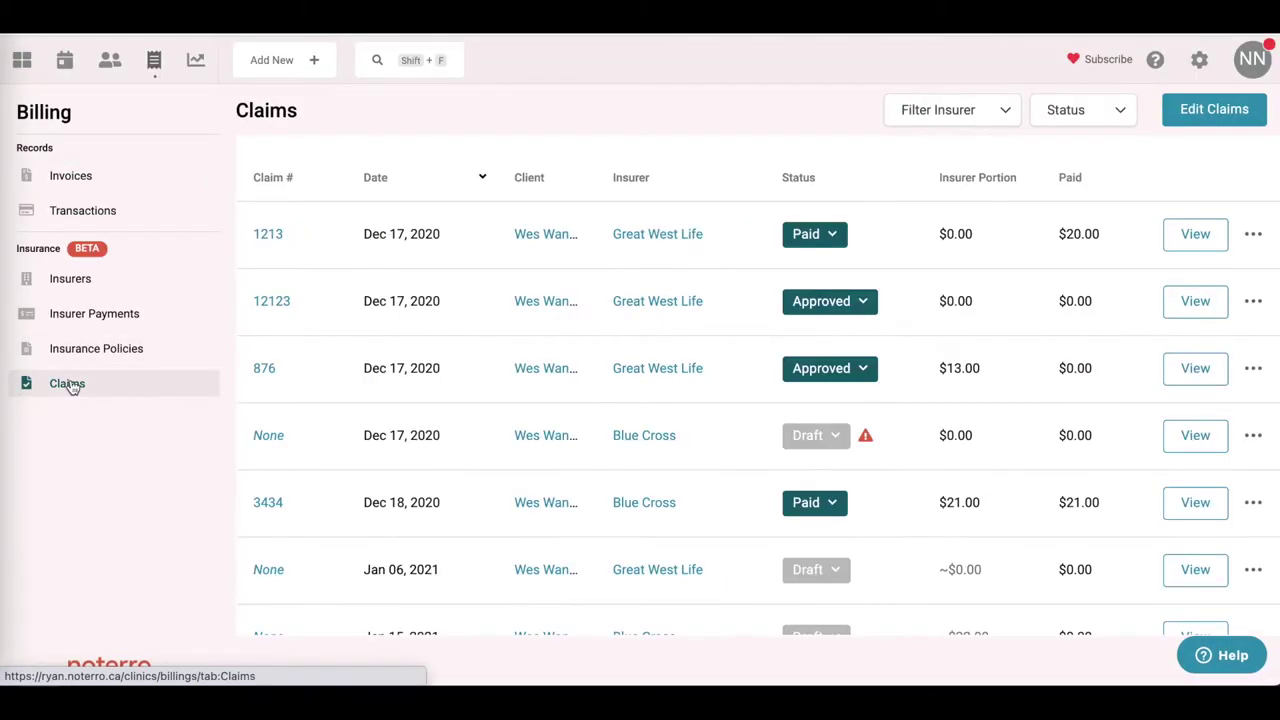
click(1002, 112)
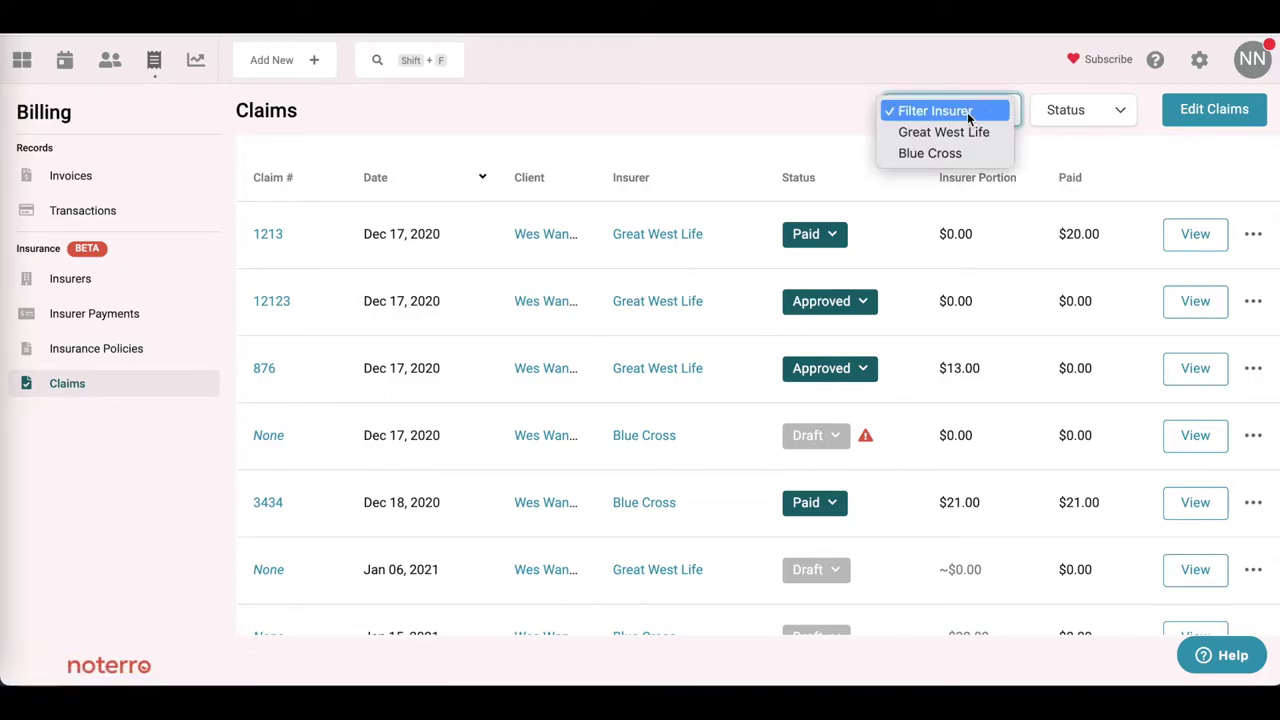
click(934, 152)
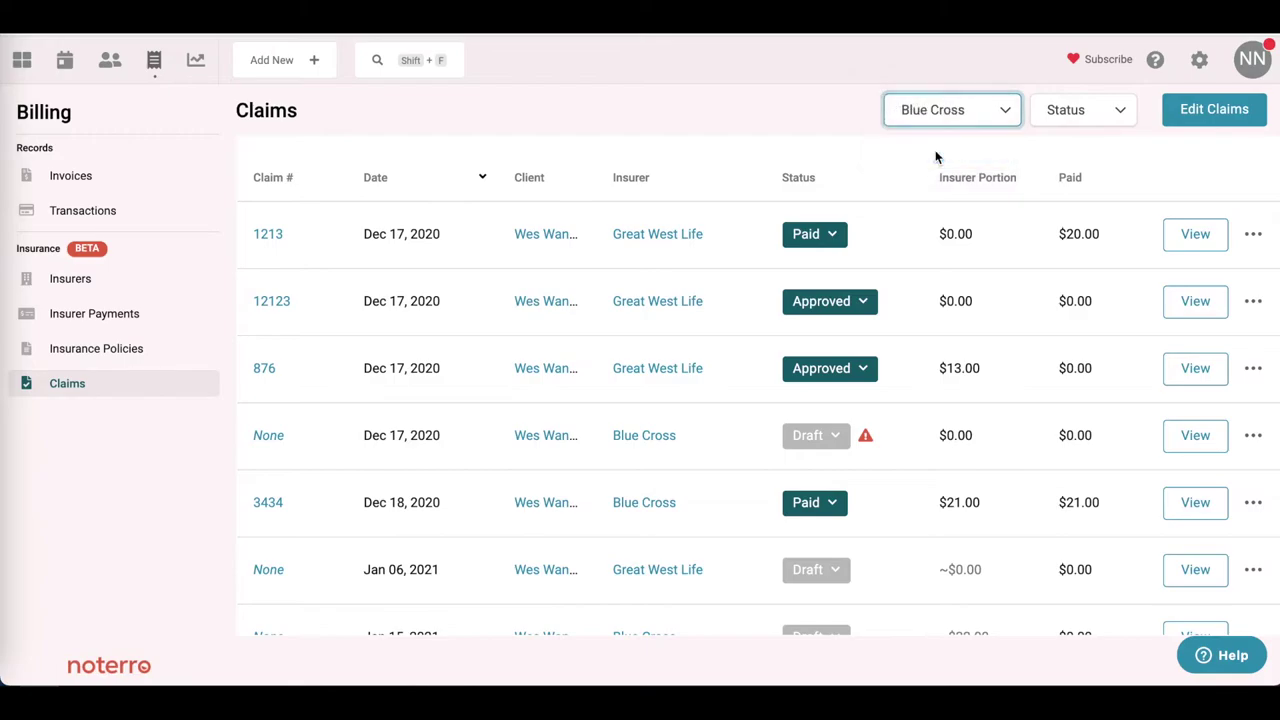
click(1089, 112)
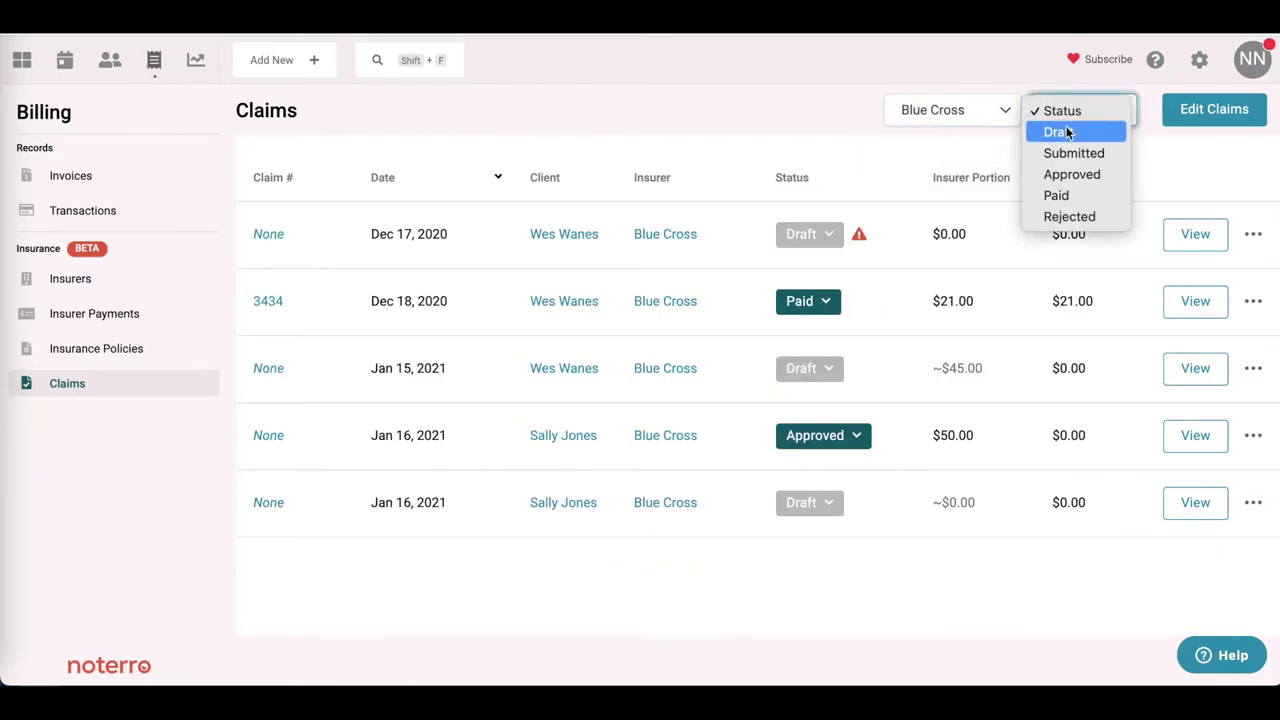
click(1064, 131)
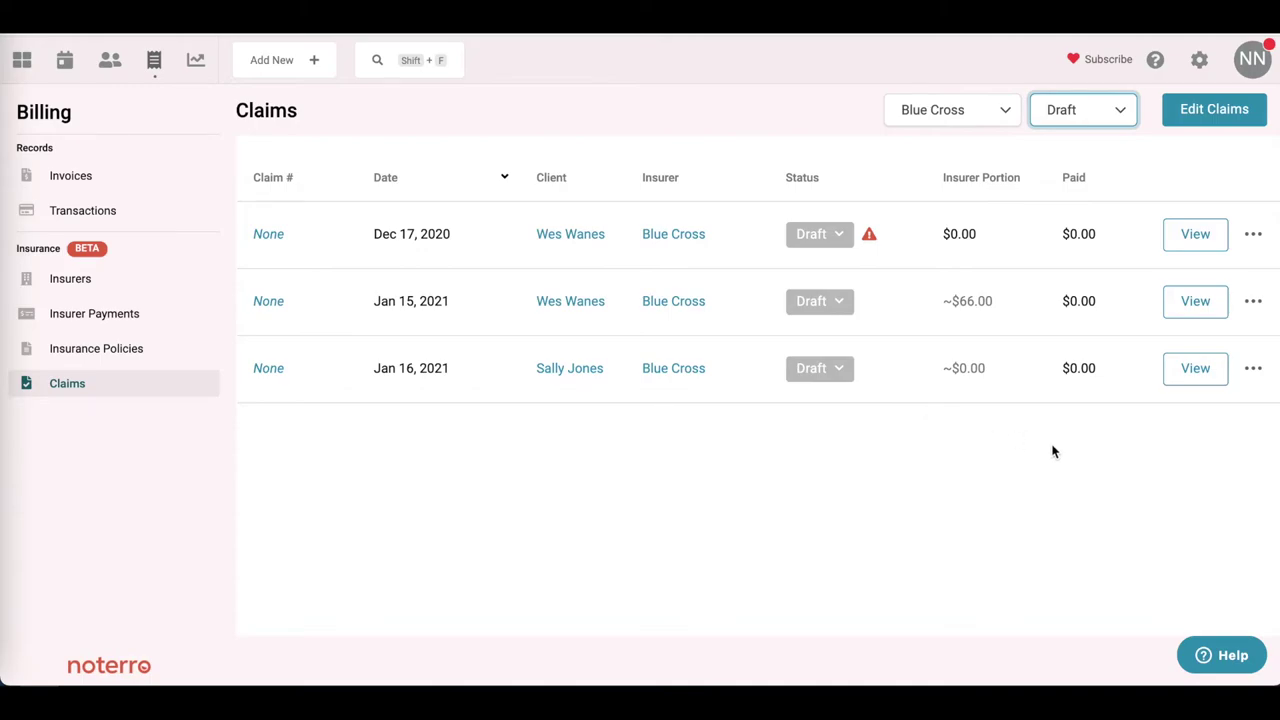
Select the Jan 15 and Jan 16, 2021 draft claims for bulk editing and open their explanations of benefits.
click(1220, 112)
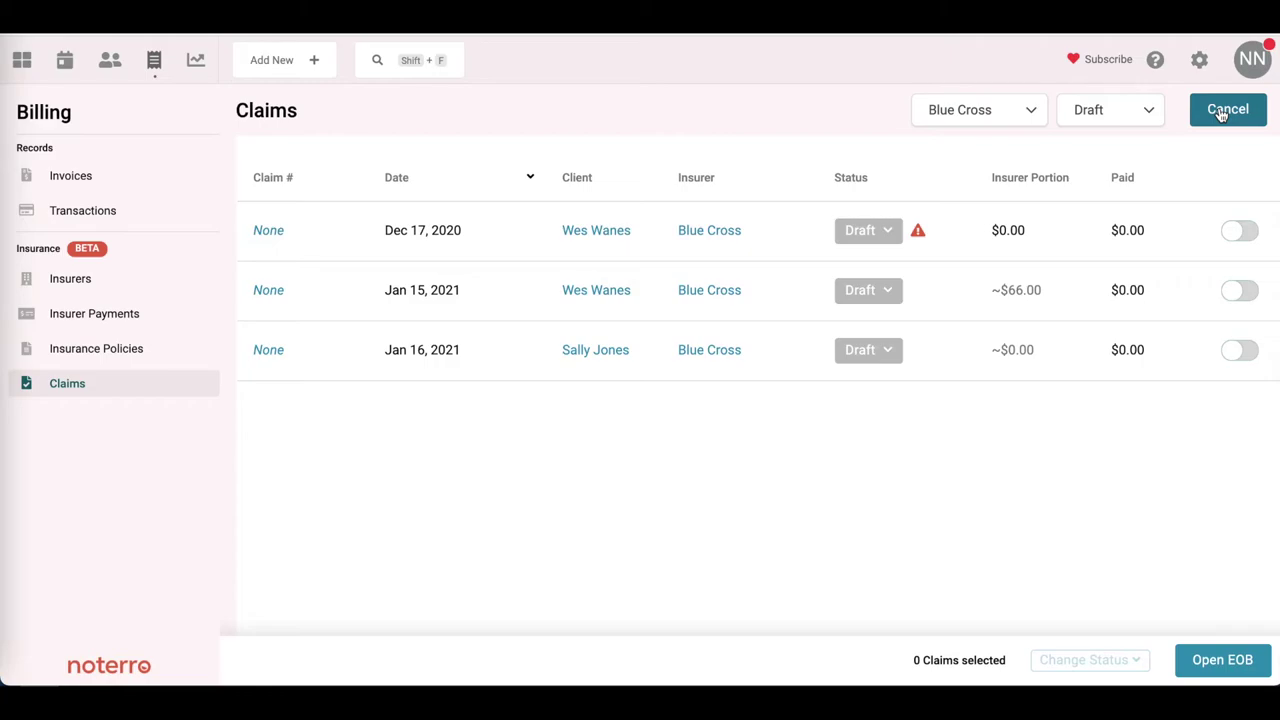
click(1238, 290)
click(1238, 350)
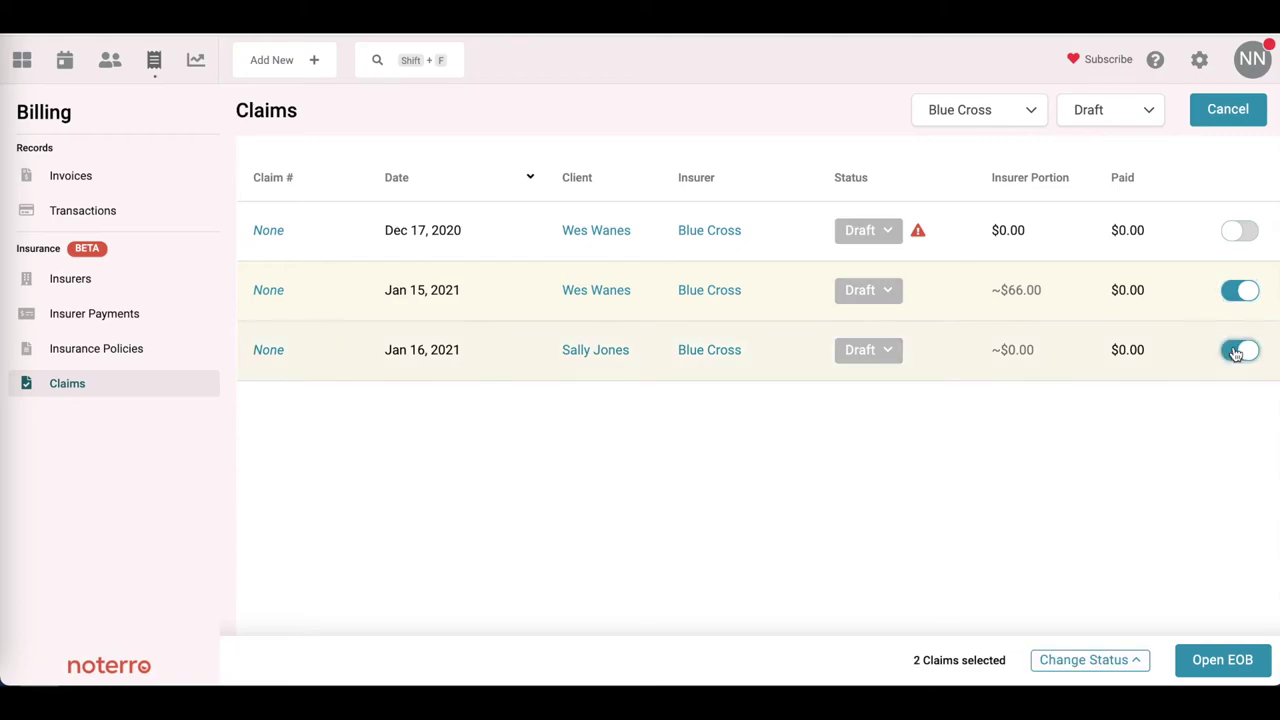
click(1222, 662)
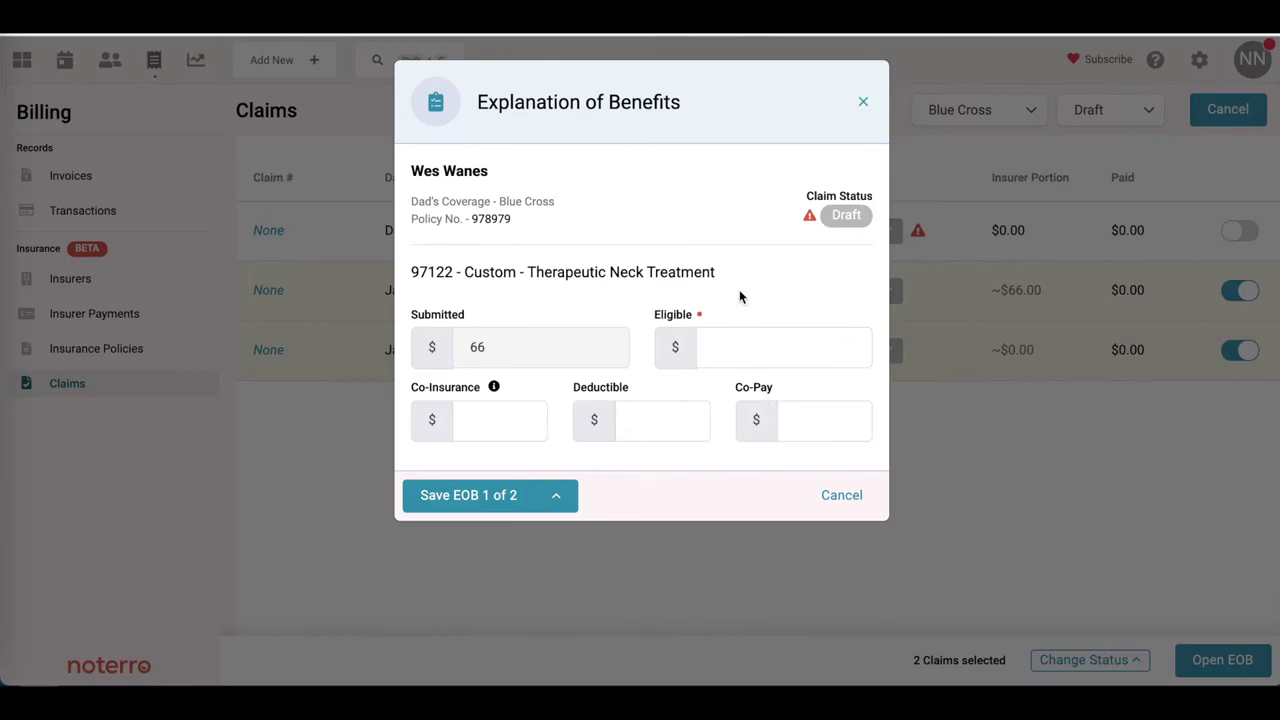
Fill in the first EOB with $66 eligible and $66 co-insurance, and save it with the status Approved.
click(727, 347)
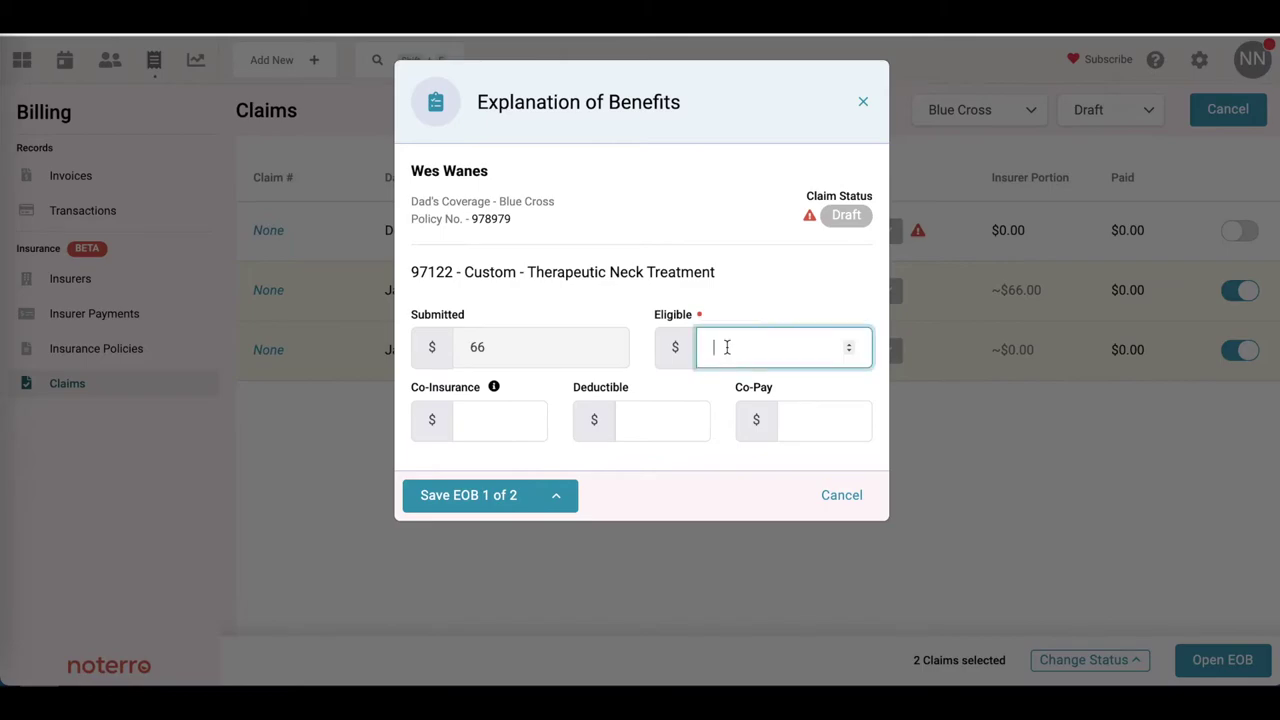
text(66)
click(484, 428)
text(66)
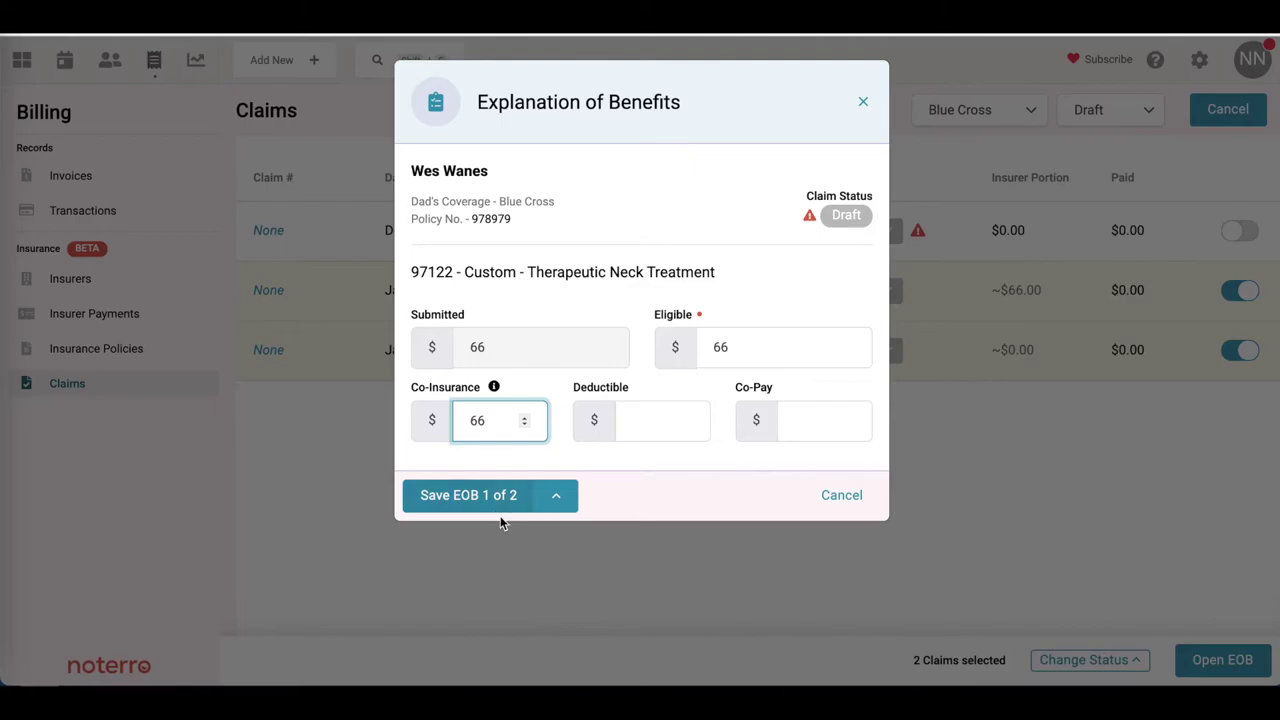
click(556, 497)
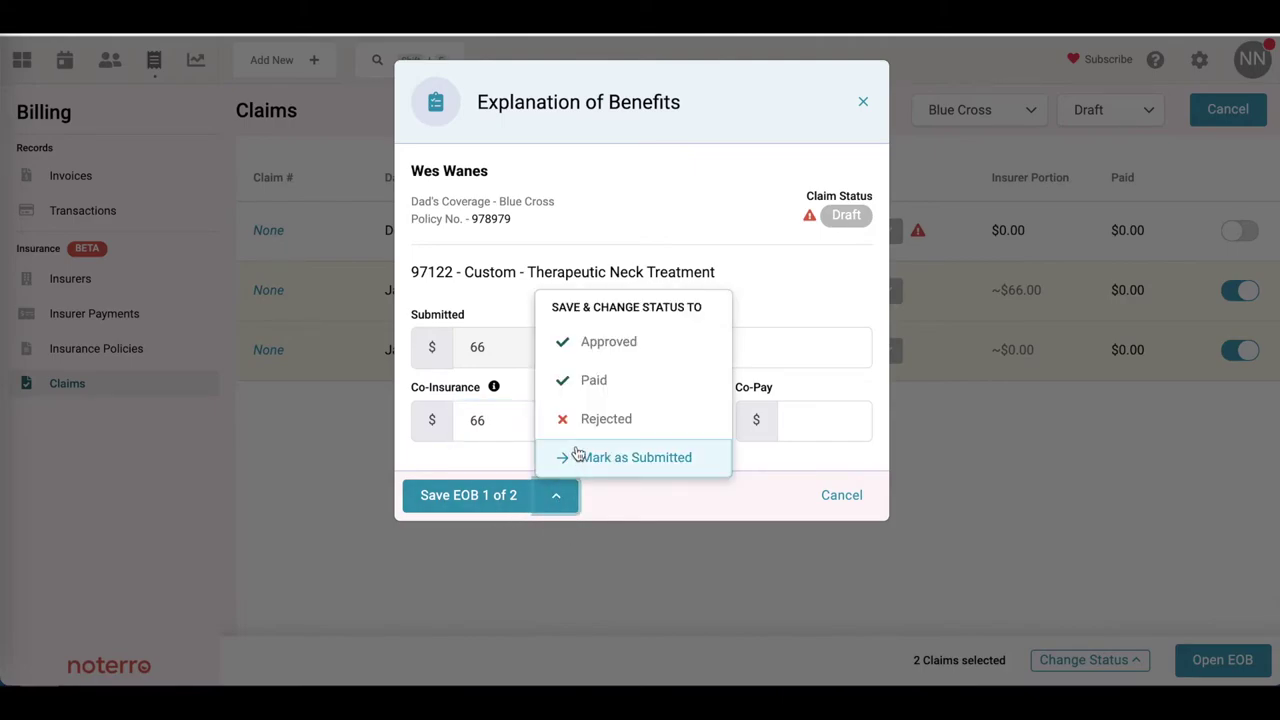
click(588, 342)
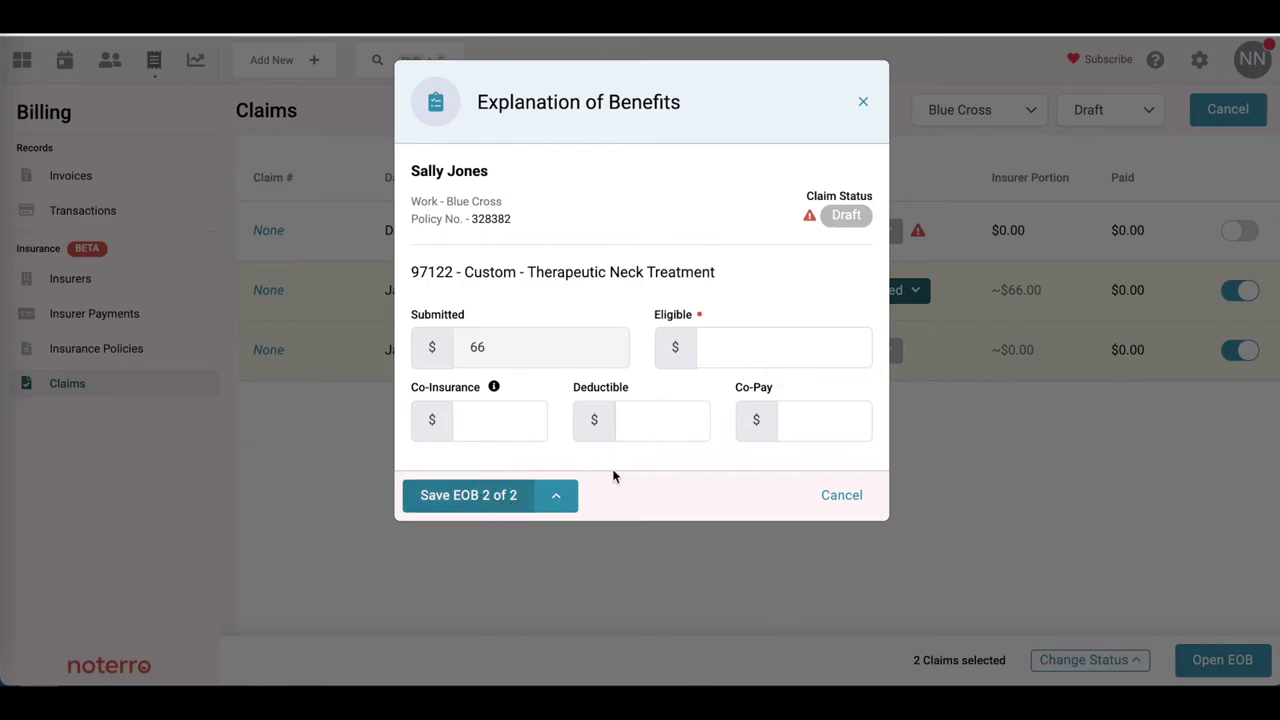
Enter $66 eligible and $66 co-insurance in the second EOB and save it without changing the claim status.
click(750, 349)
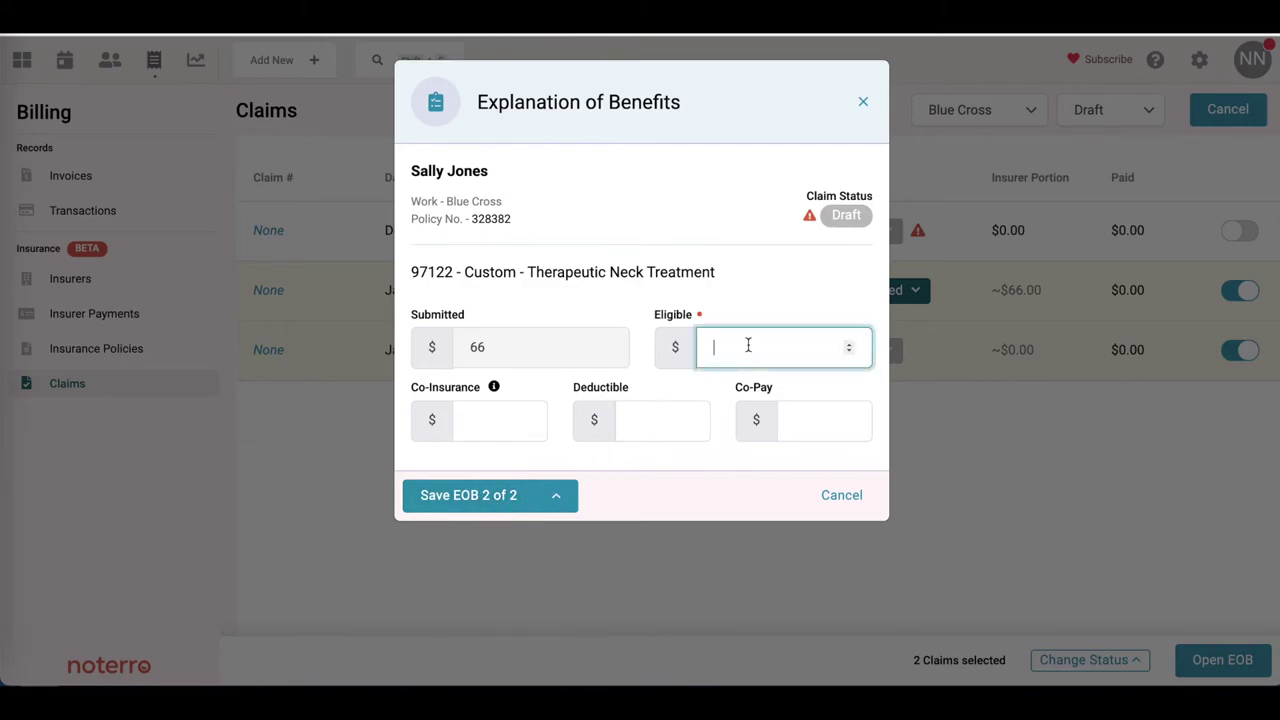
text(66)
click(486, 426)
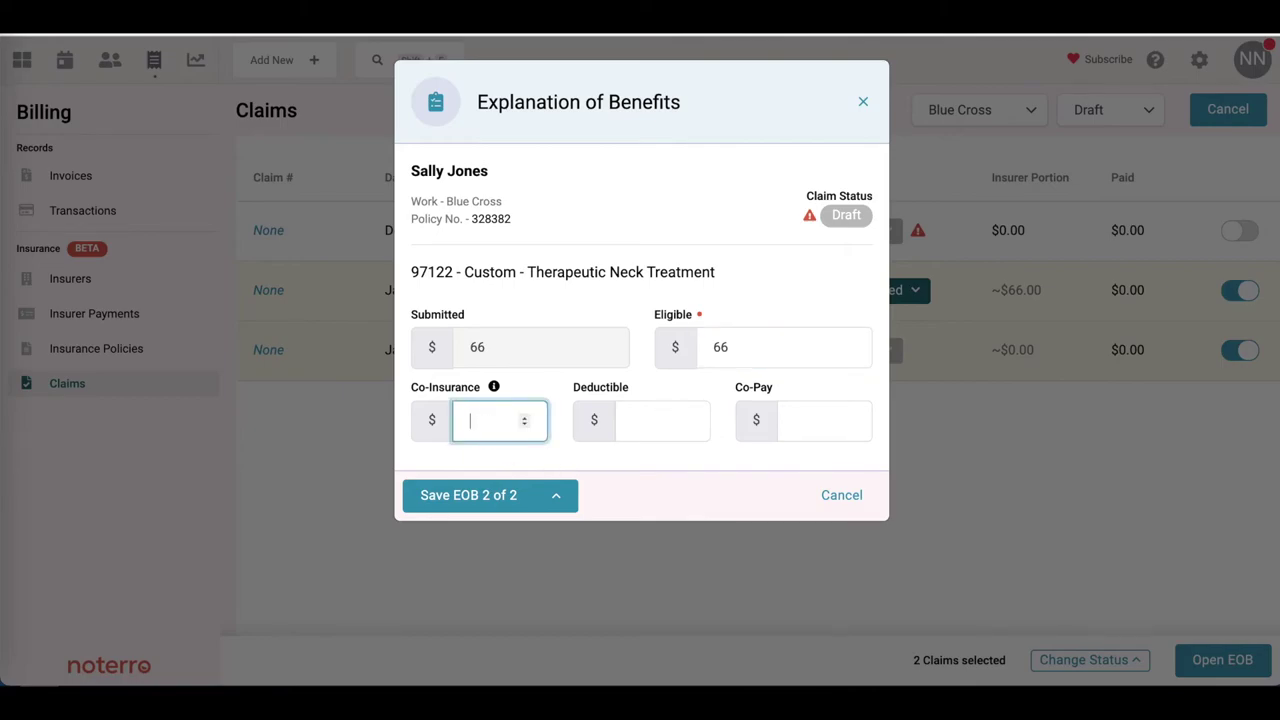
text(66)
click(477, 499)
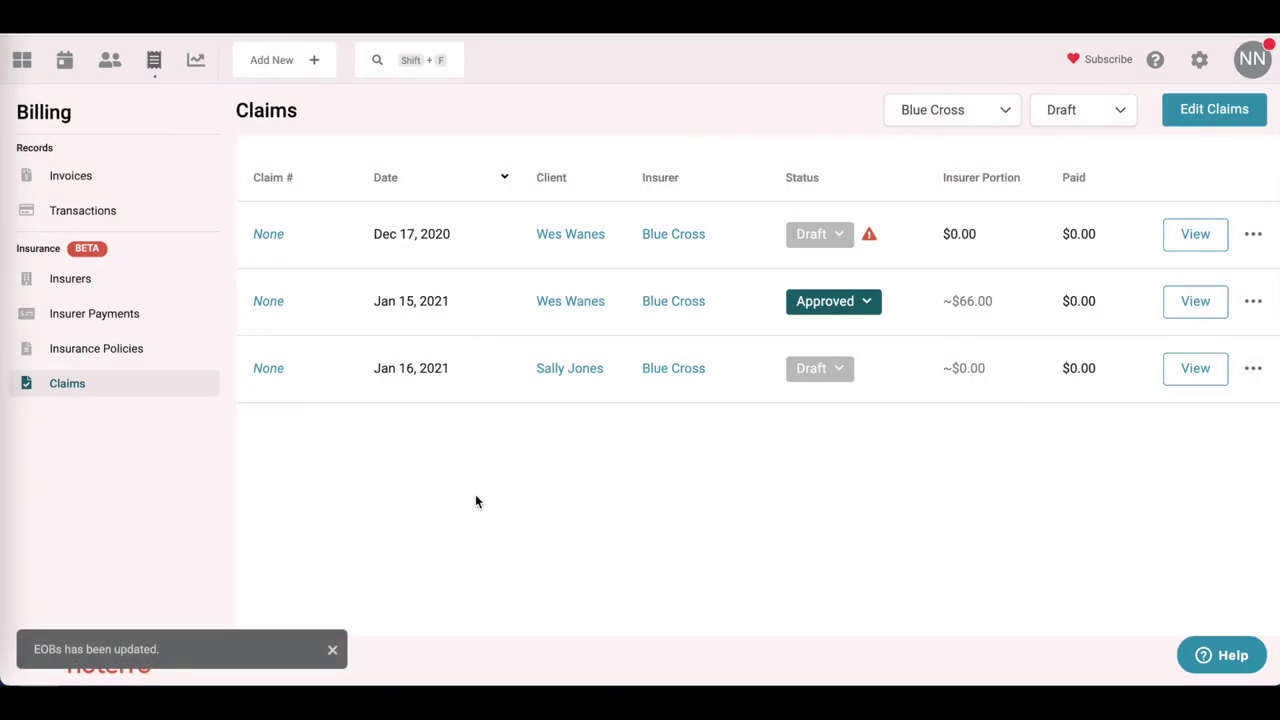